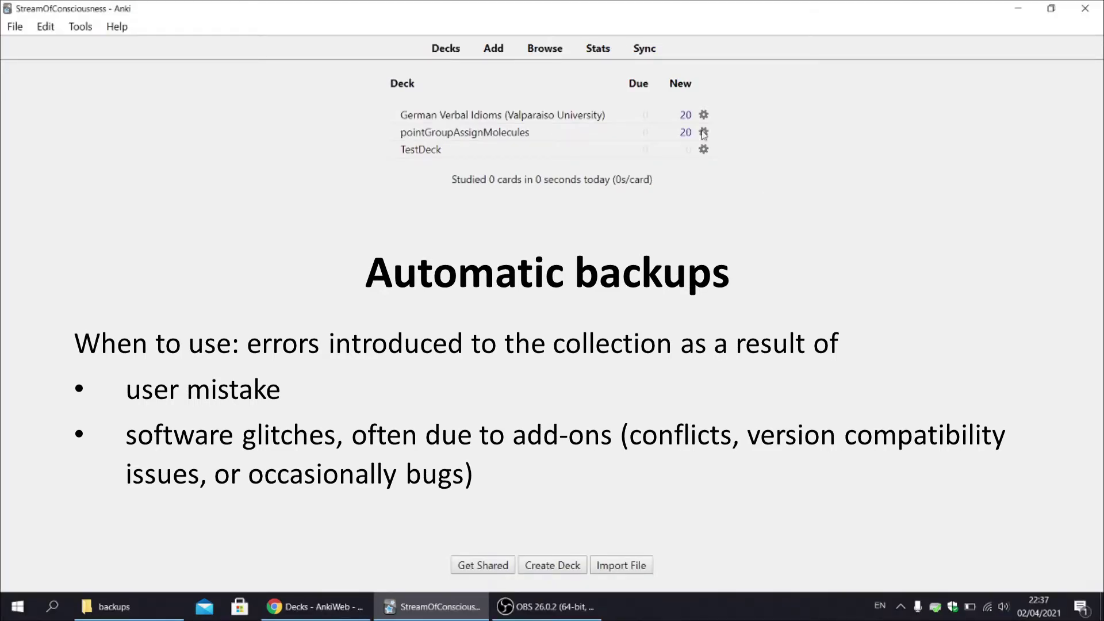
# - Delete the pointGroupAssignMolecules deck, leaving German Verbal Idioms and TestDeck
pyautogui.click(704, 132)
pyautogui.click(742, 193)
pyautogui.press('Return')
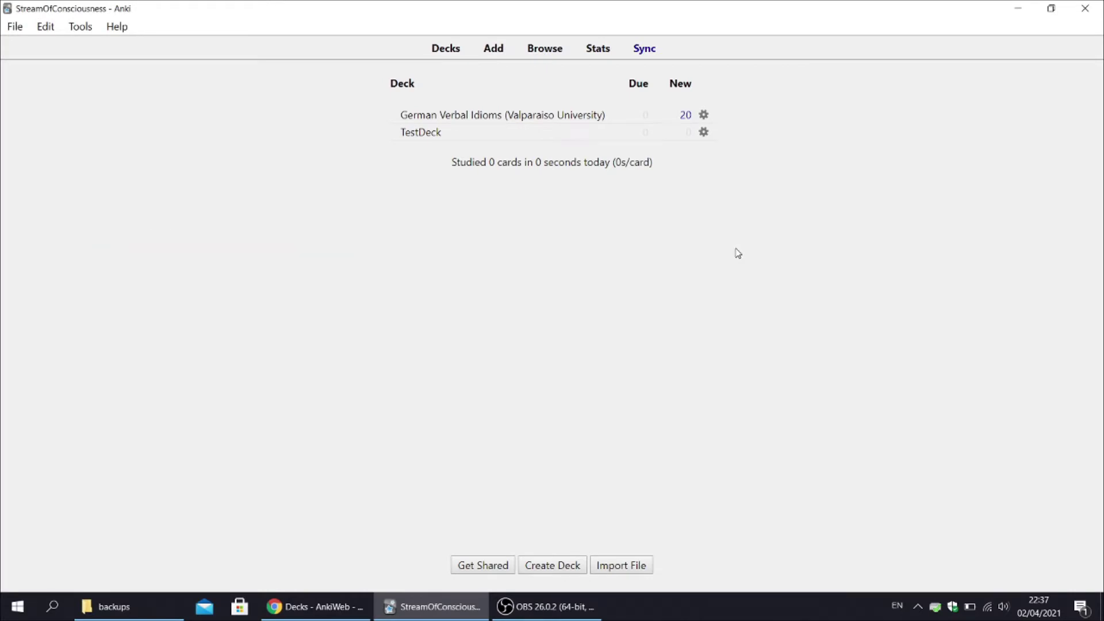
# - Use File > Switch Profile to list the MadHatter, StreamOfConsciousness and User 1 profiles
pyautogui.click(12, 28)
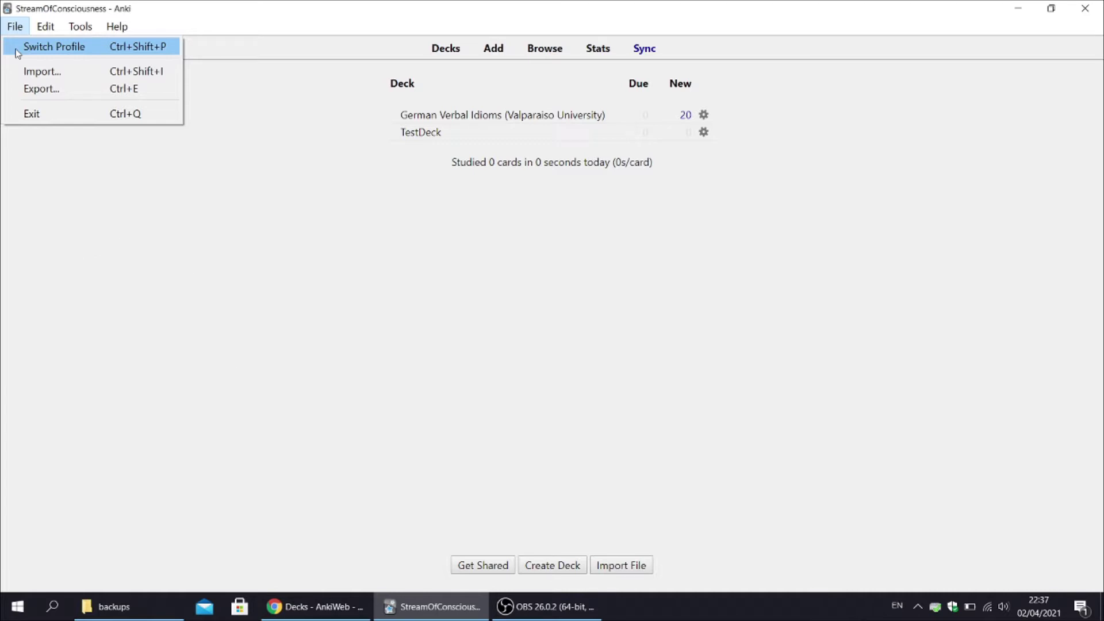
pyautogui.click(16, 52)
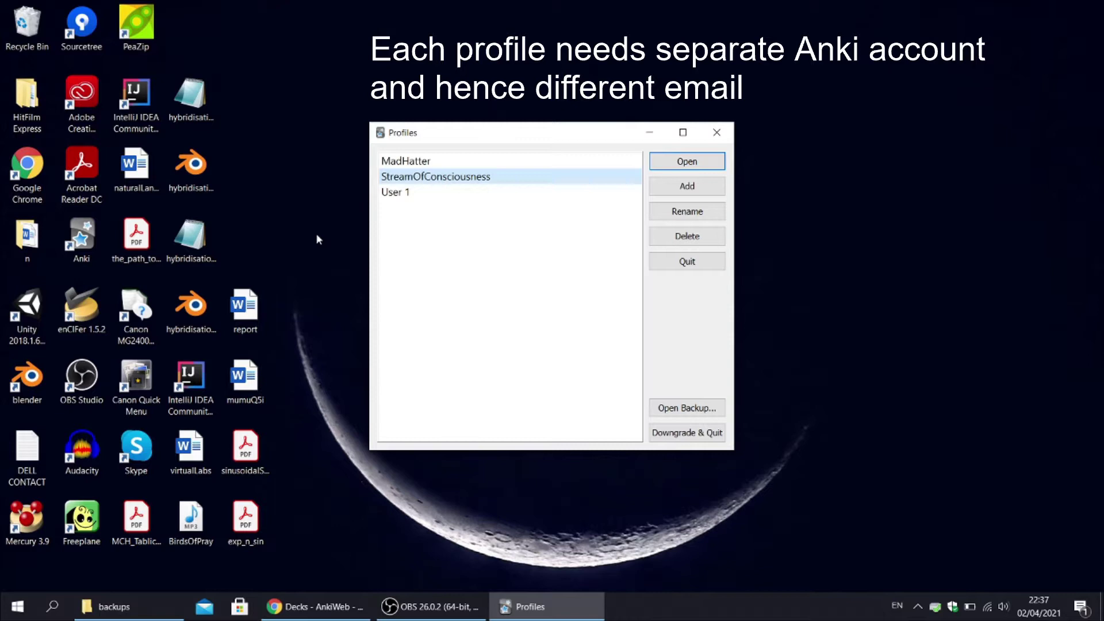
# - Restore the collection from backup-2021-04-02-19.12.35 and dismiss the disabled-syncing notice
pyautogui.click(691, 409)
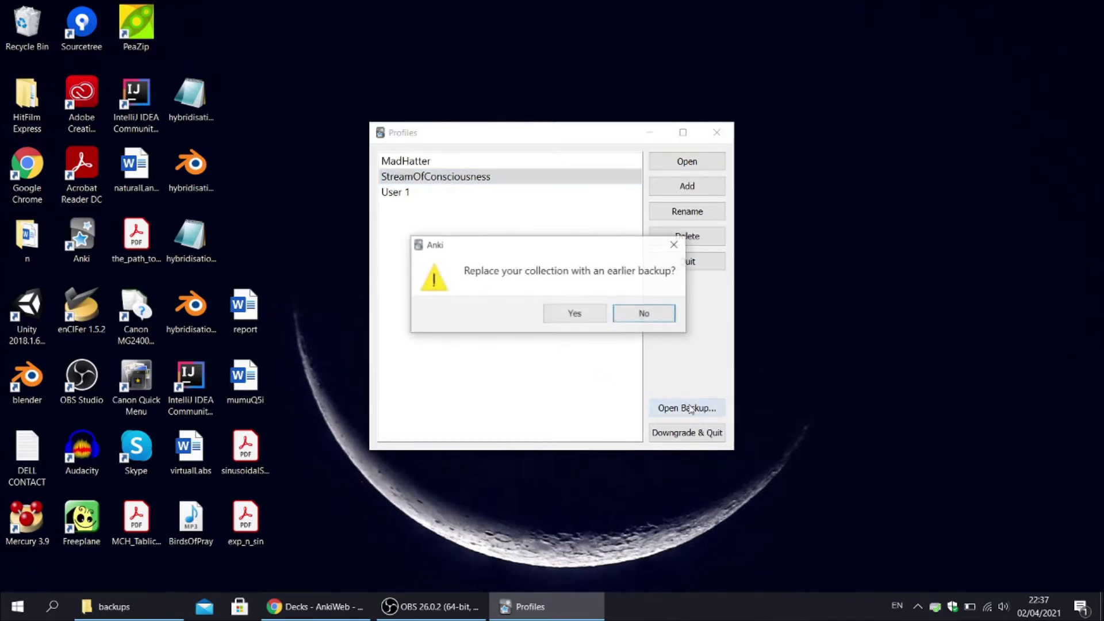
pyautogui.click(575, 316)
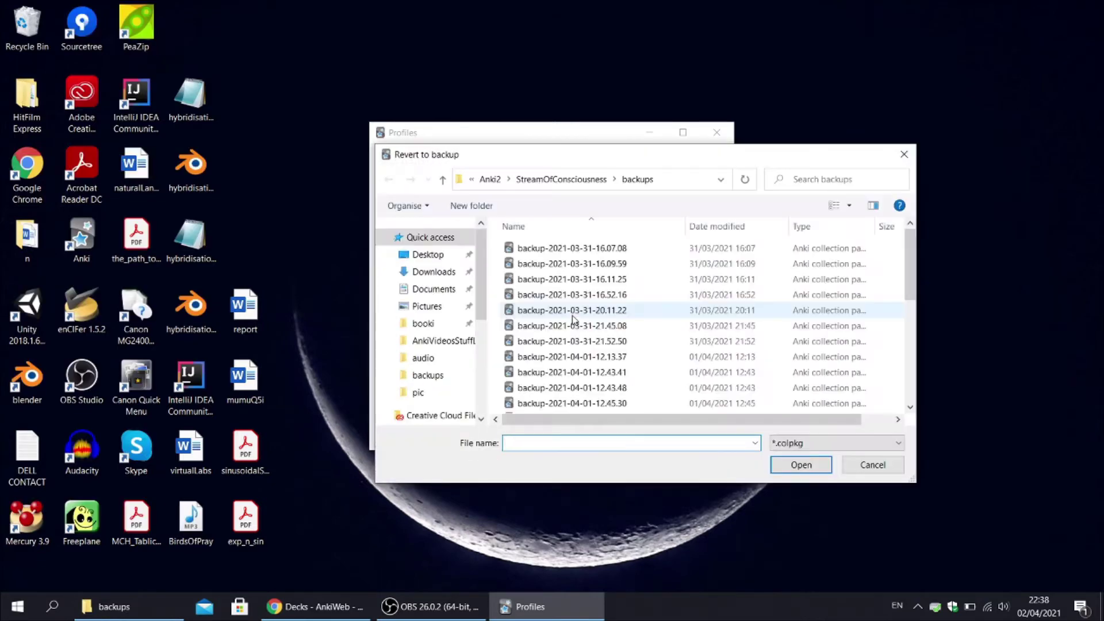
pyautogui.scroll(-3, 914, 284)
pyautogui.scroll(-4, 914, 285)
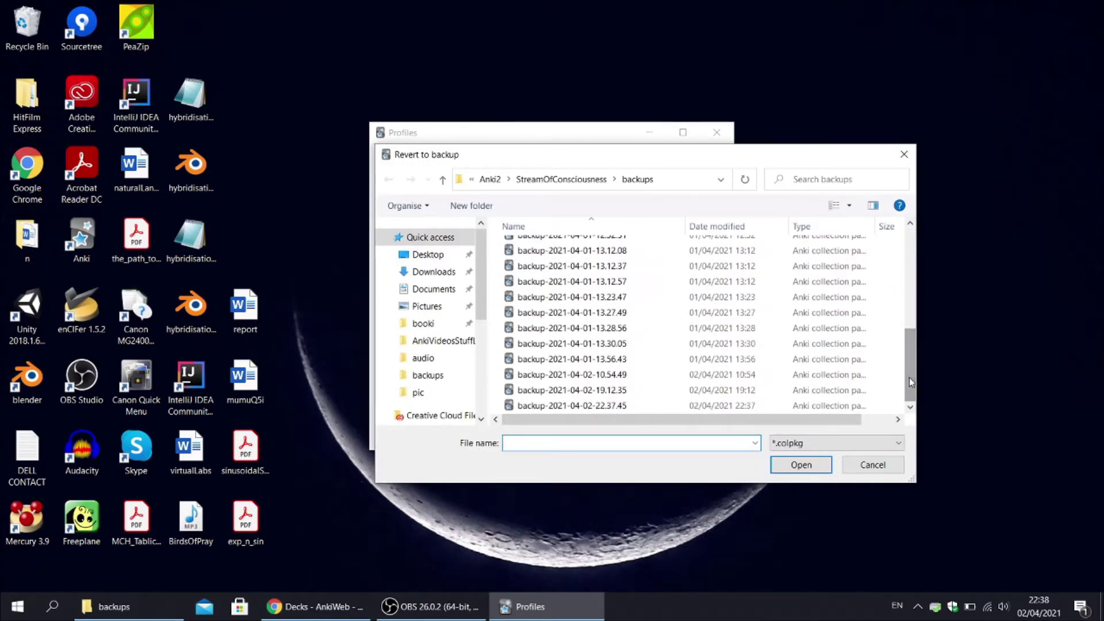
pyautogui.click(604, 391)
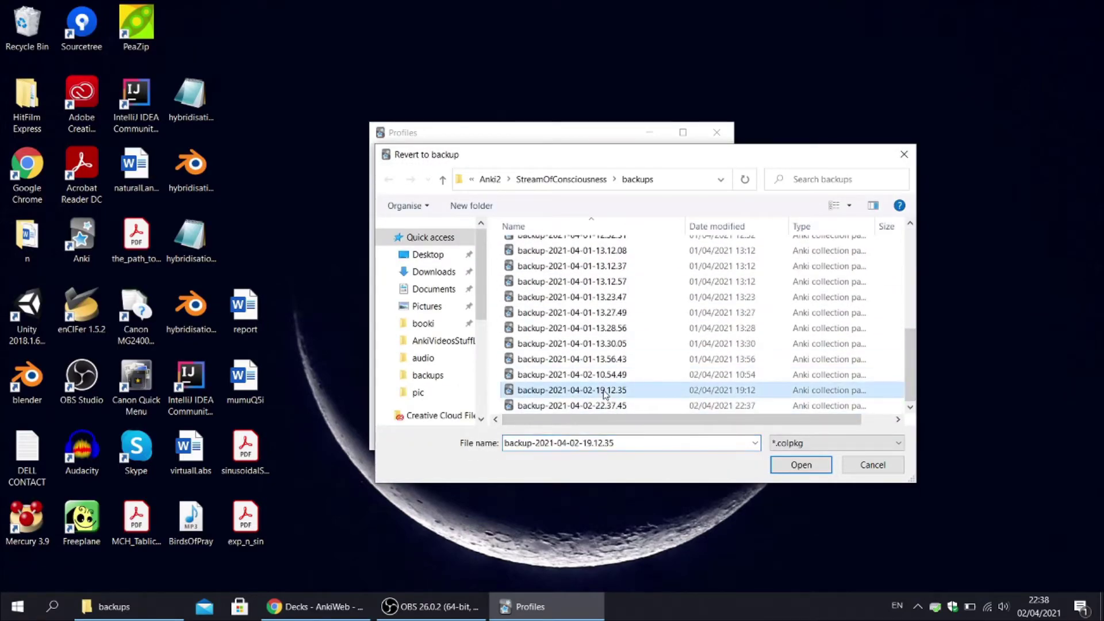
pyautogui.click(796, 467)
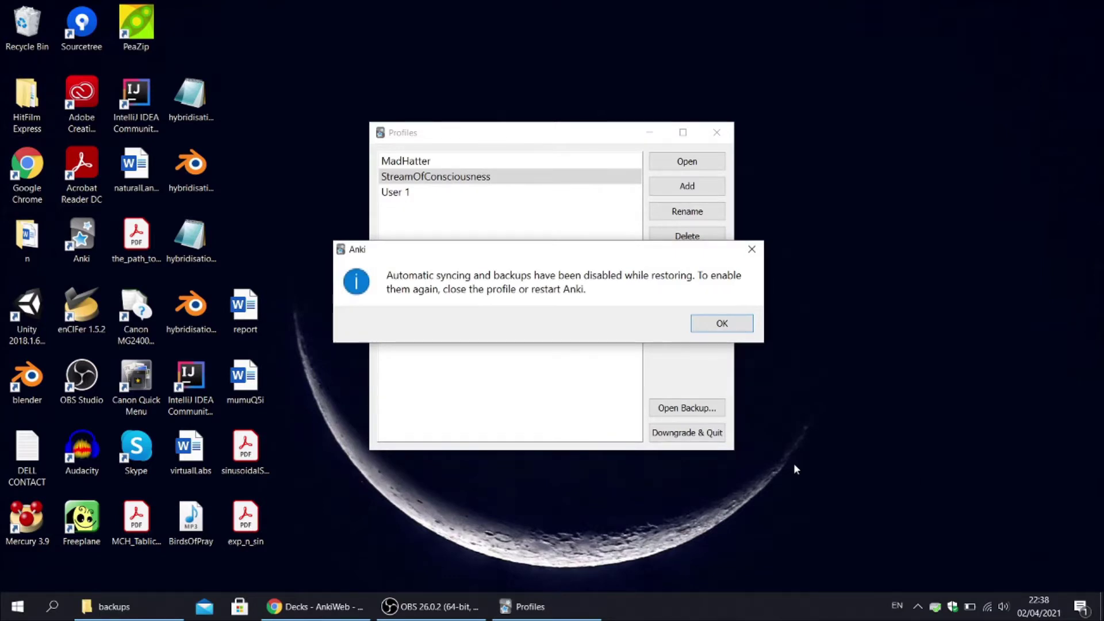
pyautogui.click(718, 323)
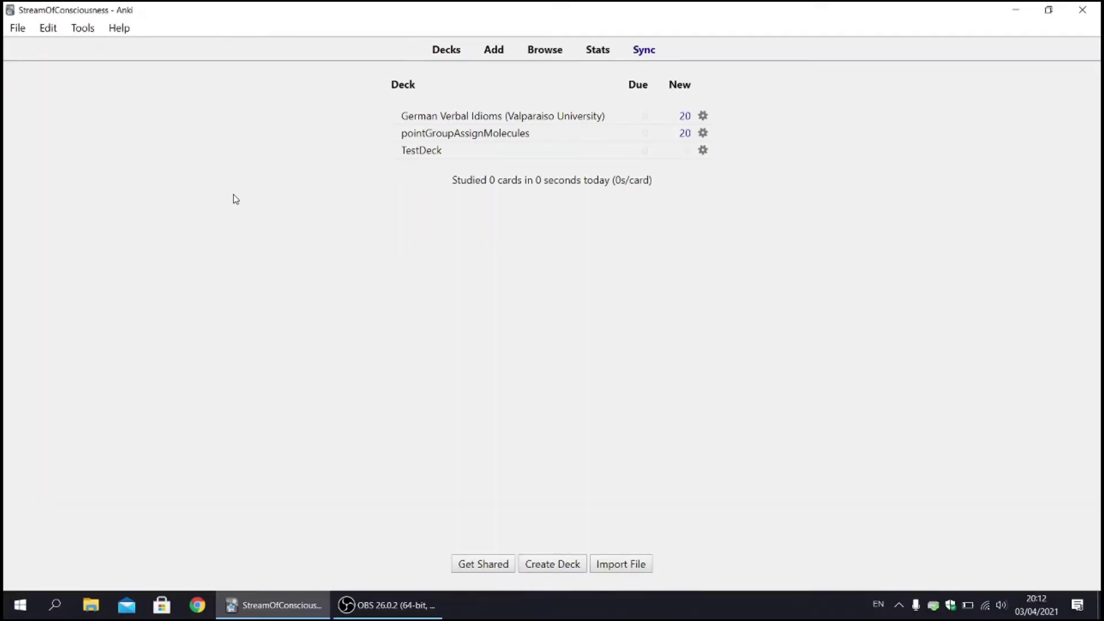
pyautogui.click(86, 32)
pyautogui.click(104, 190)
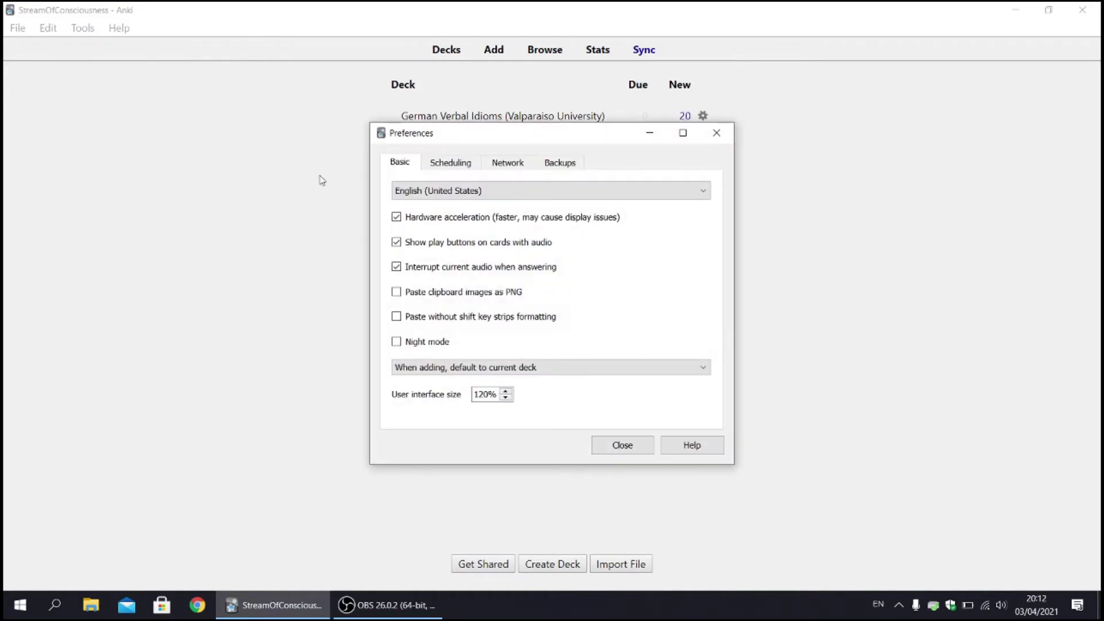
pyautogui.click(556, 169)
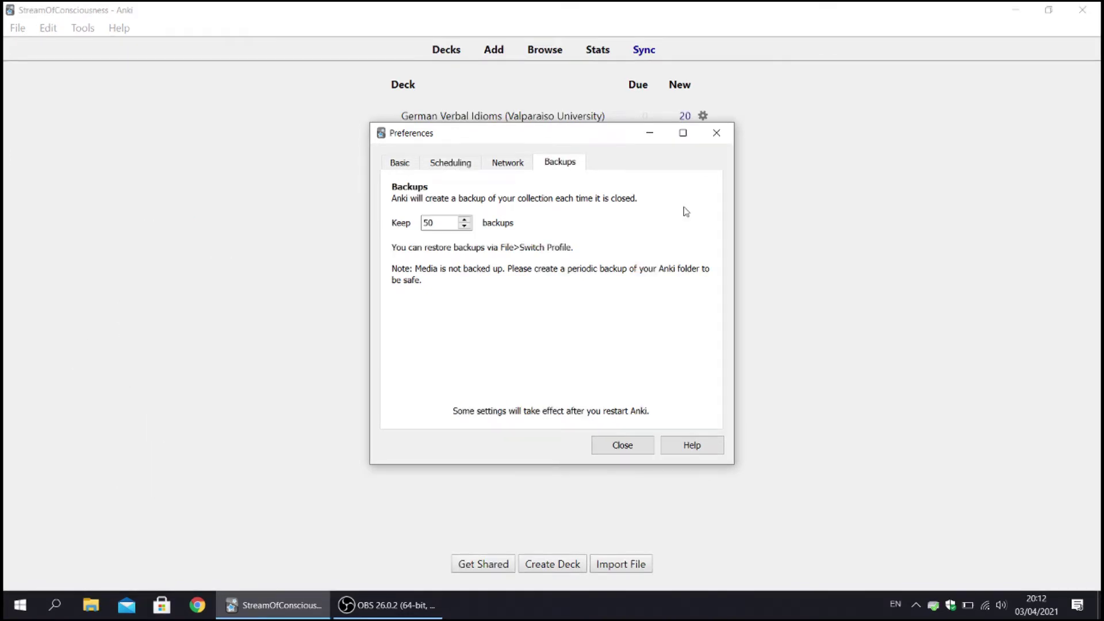
pyautogui.click(716, 133)
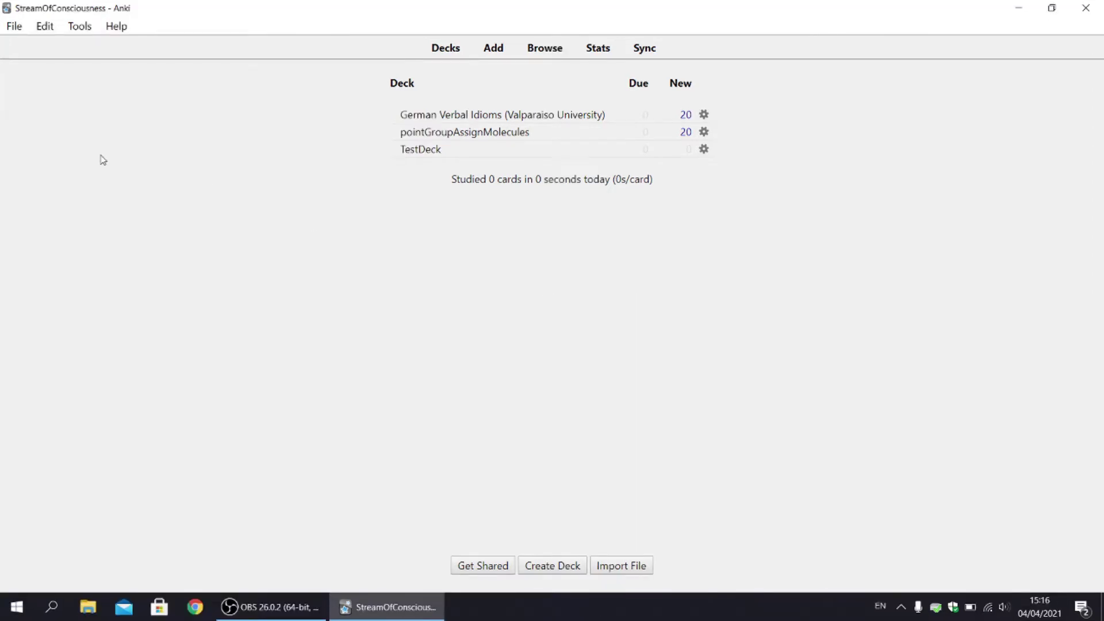
# - Export the collection as an Anki Collection Package with media, saved to the Desktop
pyautogui.click(13, 28)
pyautogui.click(30, 92)
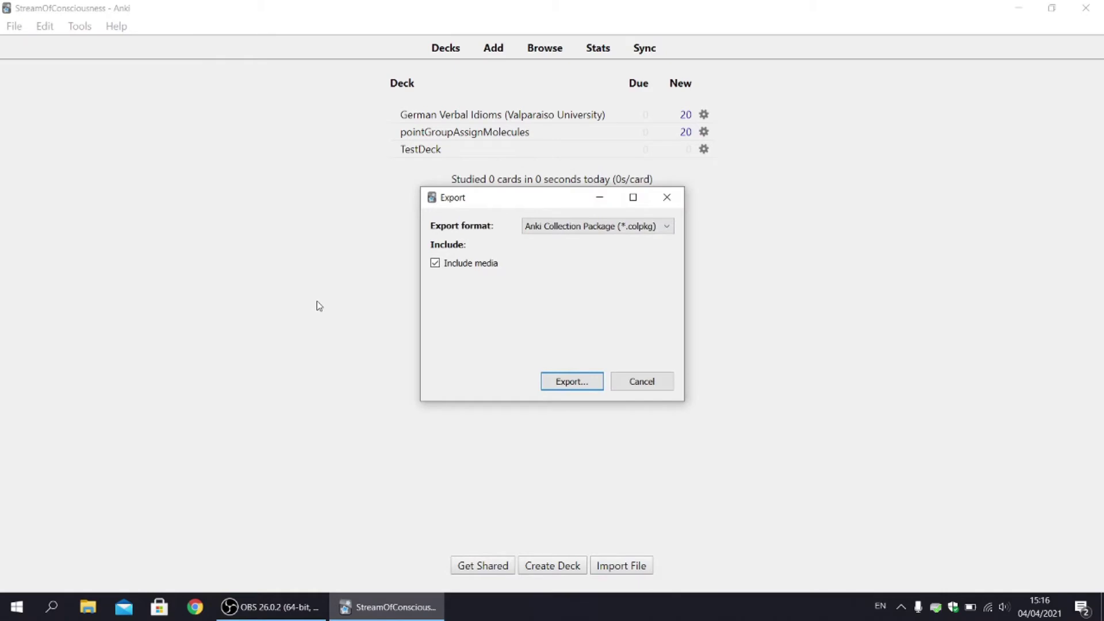
pyautogui.click(569, 380)
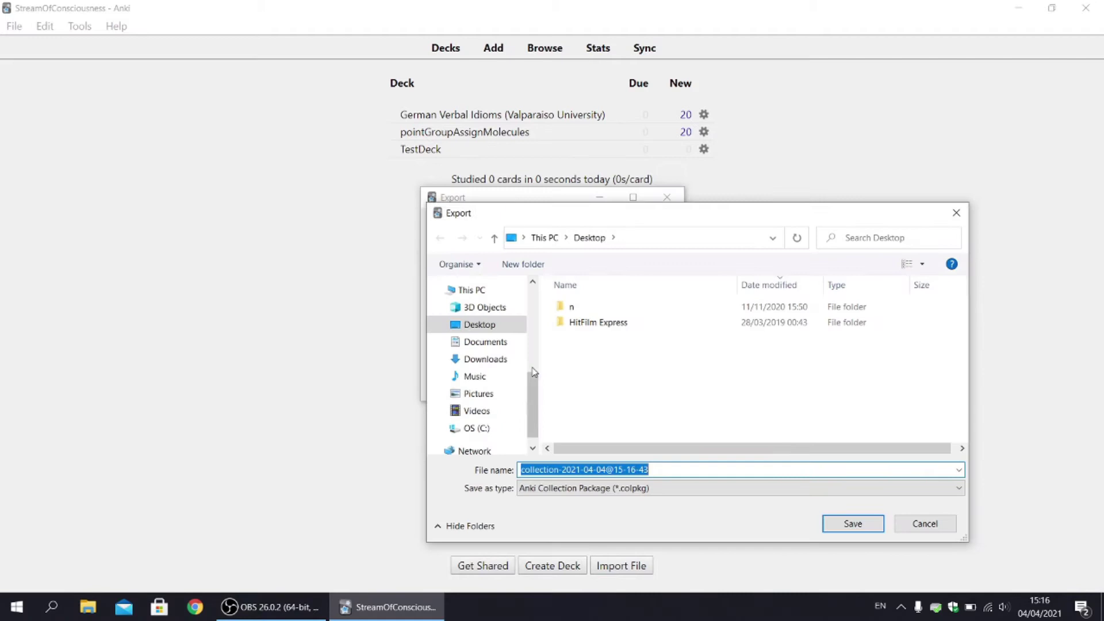
pyautogui.click(852, 524)
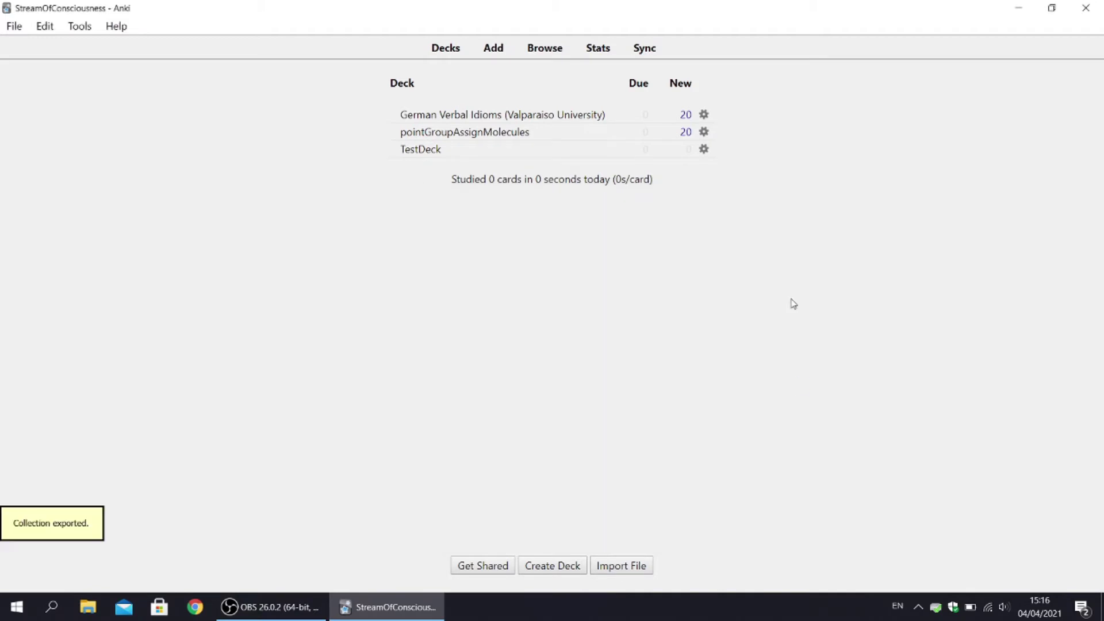
# - Place the exported collection file beside Anki and delete the pointGroupAssignMolecules deck
pyautogui.click(1052, 8)
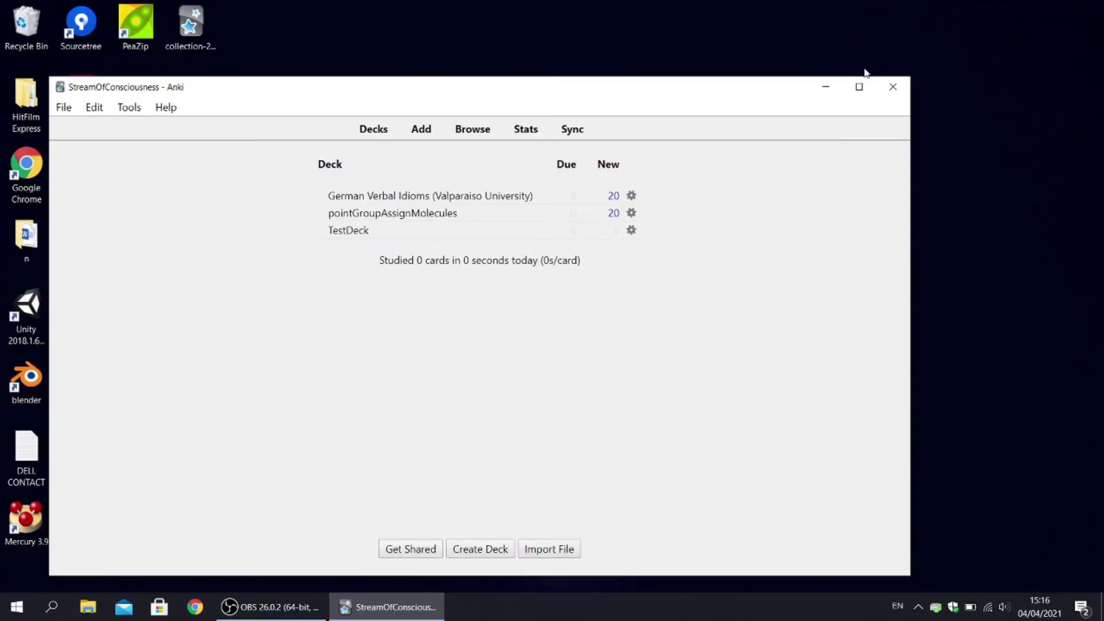
pyautogui.moveTo(190, 26); pyautogui.dragTo(958, 308)
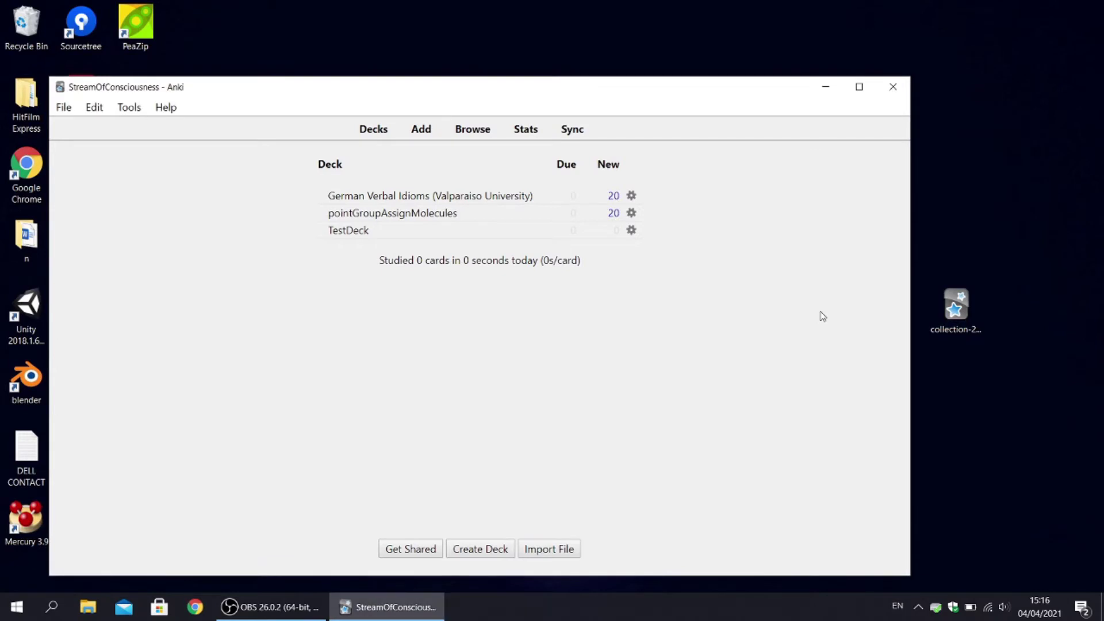
pyautogui.click(632, 213)
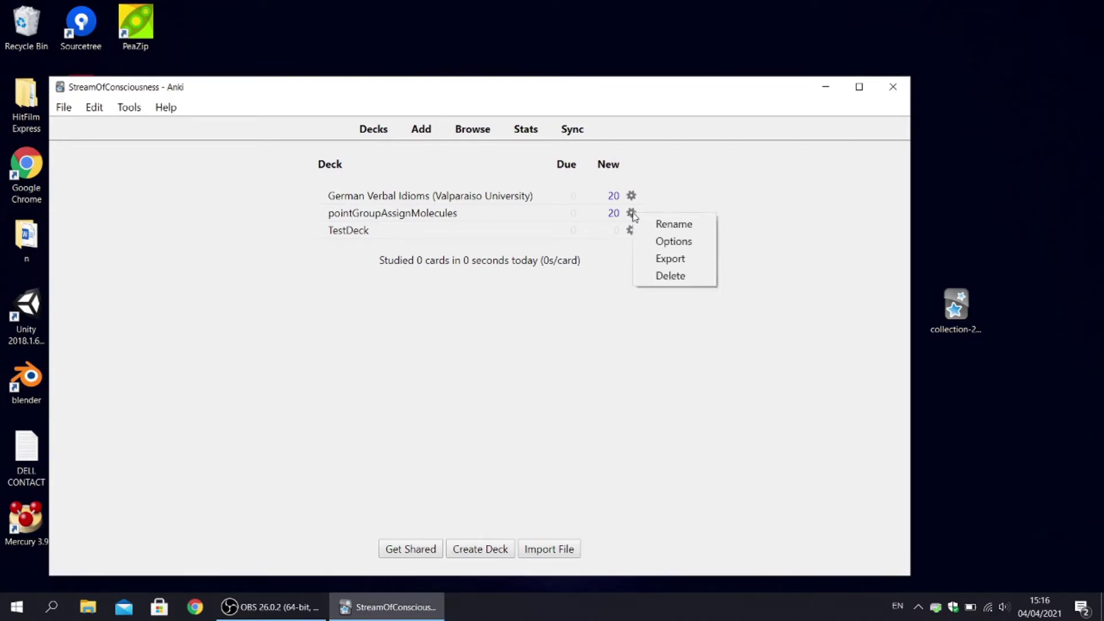
pyautogui.click(673, 276)
pyautogui.click(576, 353)
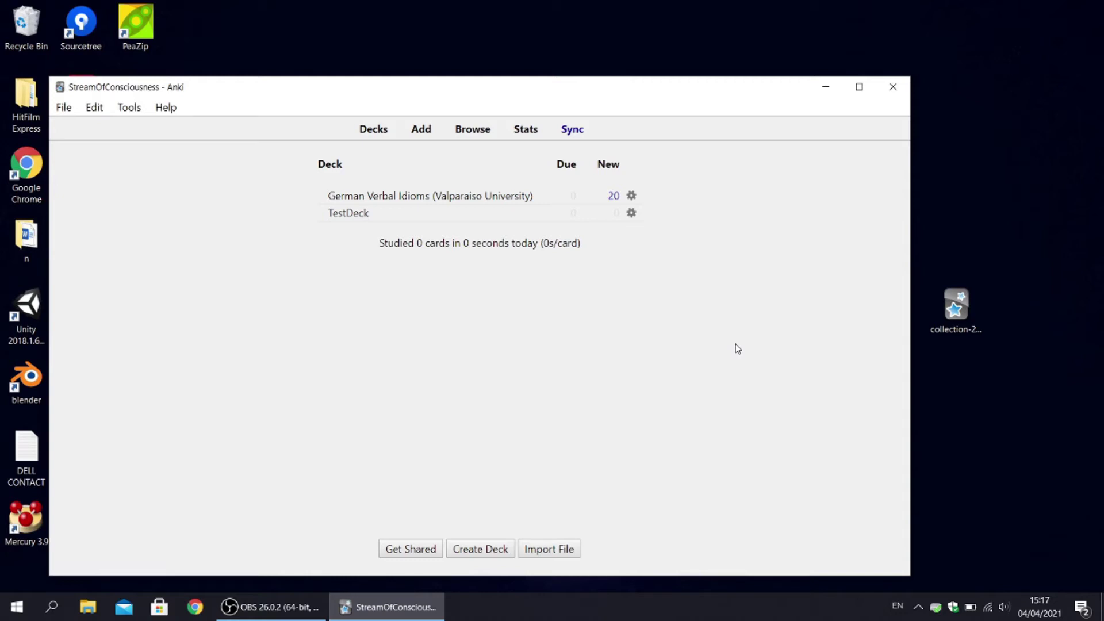
# - Replace the Anki collection with the collection package file from the desktop
pyautogui.click(958, 312)
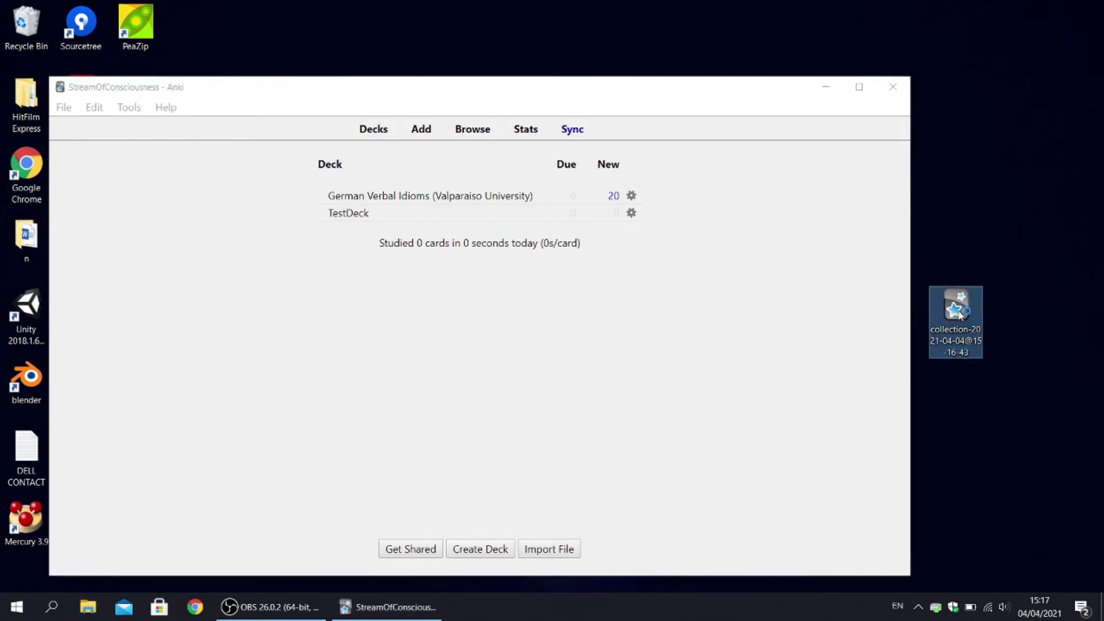
pyautogui.doubleClick(957, 311)
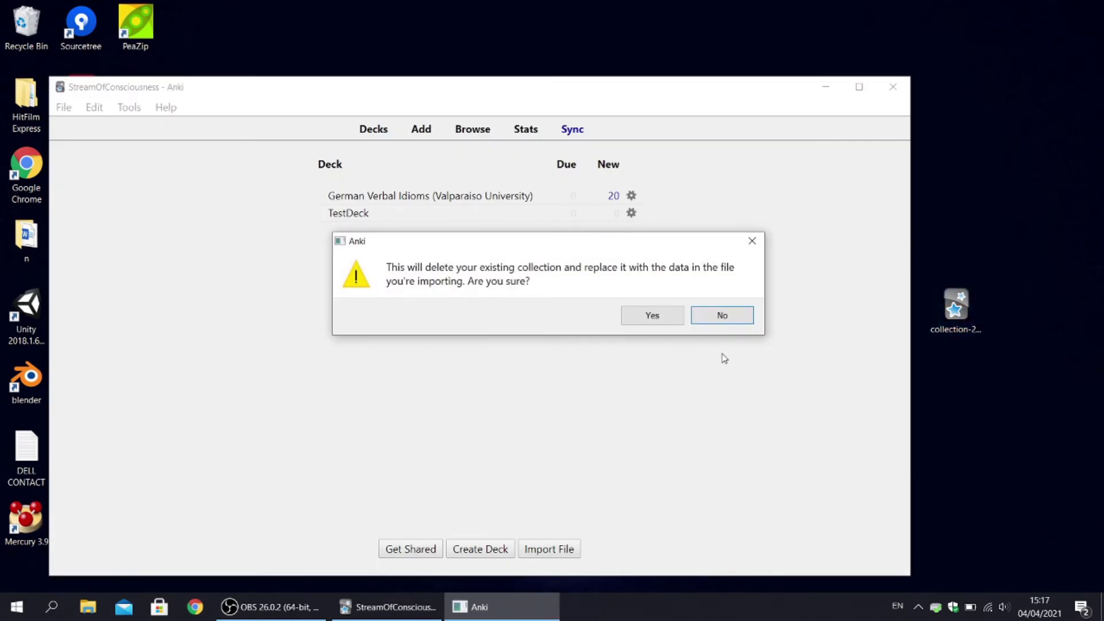
pyautogui.click(650, 315)
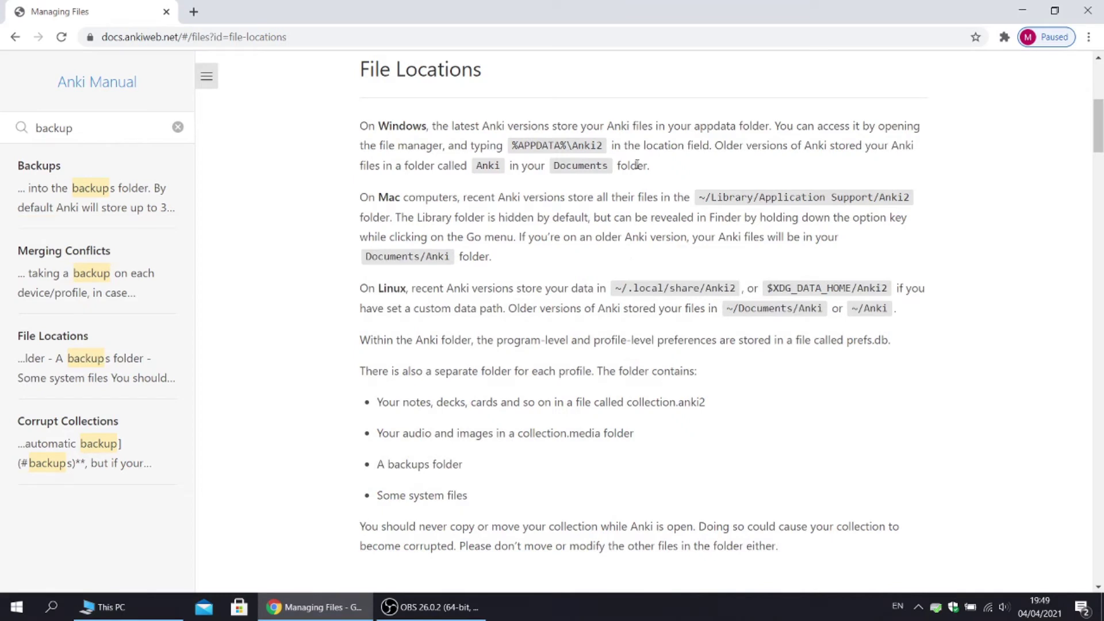
# - Select the %APPDATA%\Anki2 path in the manual's File Locations section
pyautogui.moveTo(608, 145); pyautogui.dragTo(512, 144)
pyautogui.hotkey('ctrl', 'c')
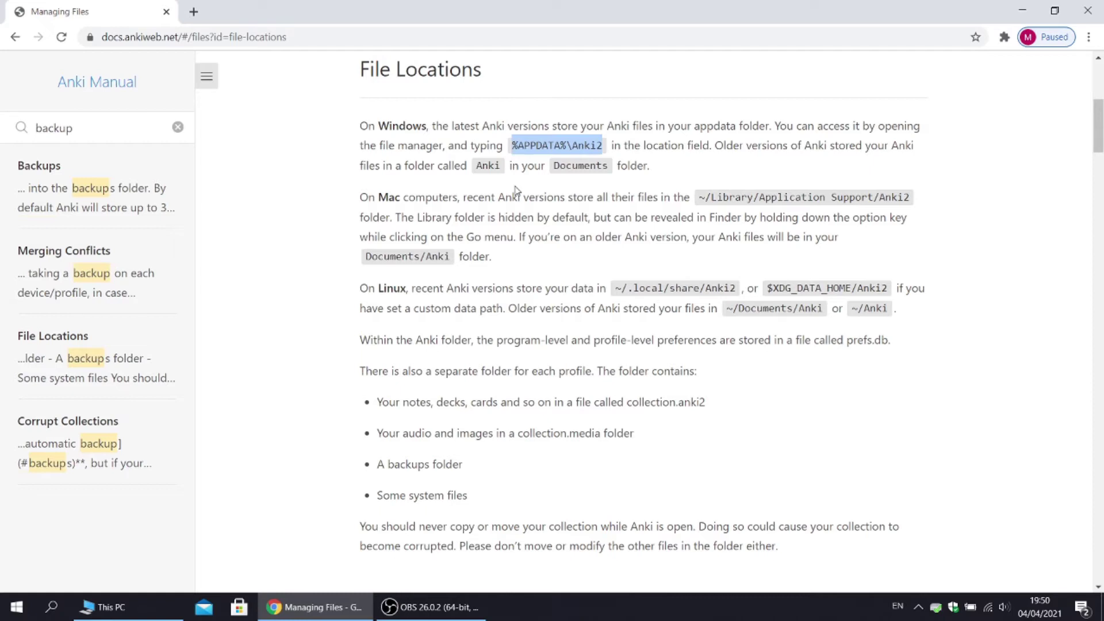
# - Navigate the This PC window to the pasted %APPDATA%\Anki2 folder
pyautogui.click(147, 608)
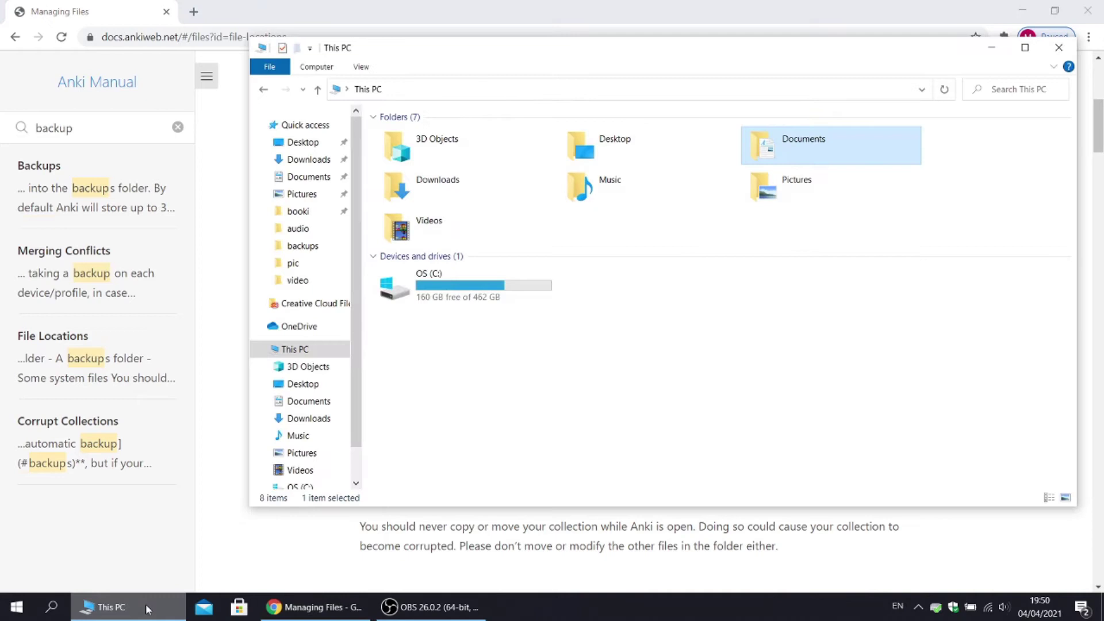
pyautogui.click(419, 91)
pyautogui.hotkey('ctrl', 'v')
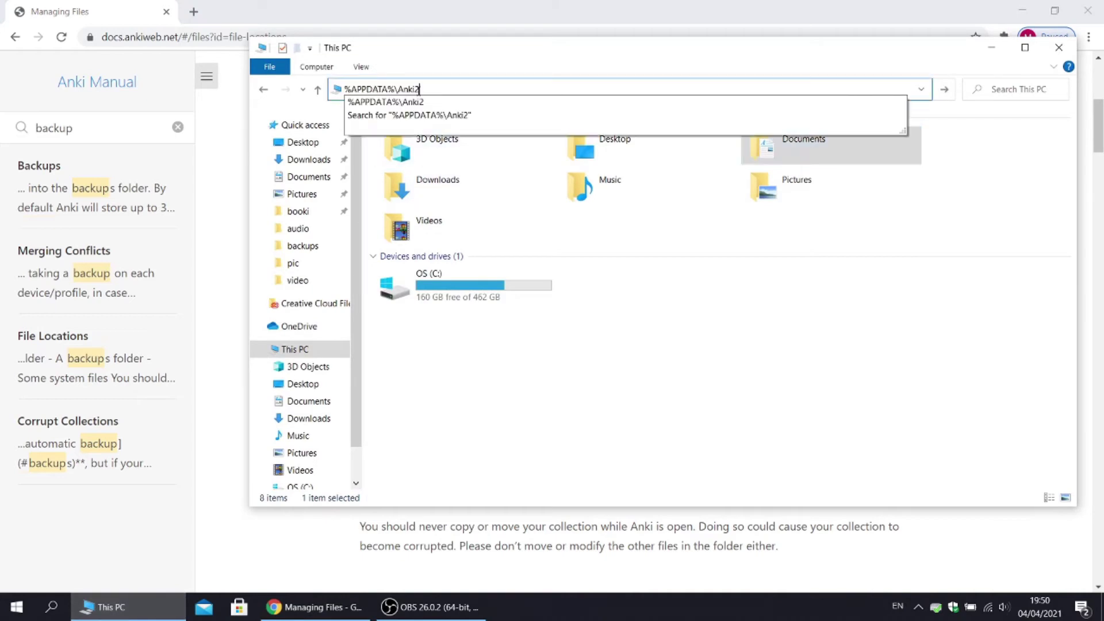
pyautogui.press('Return')
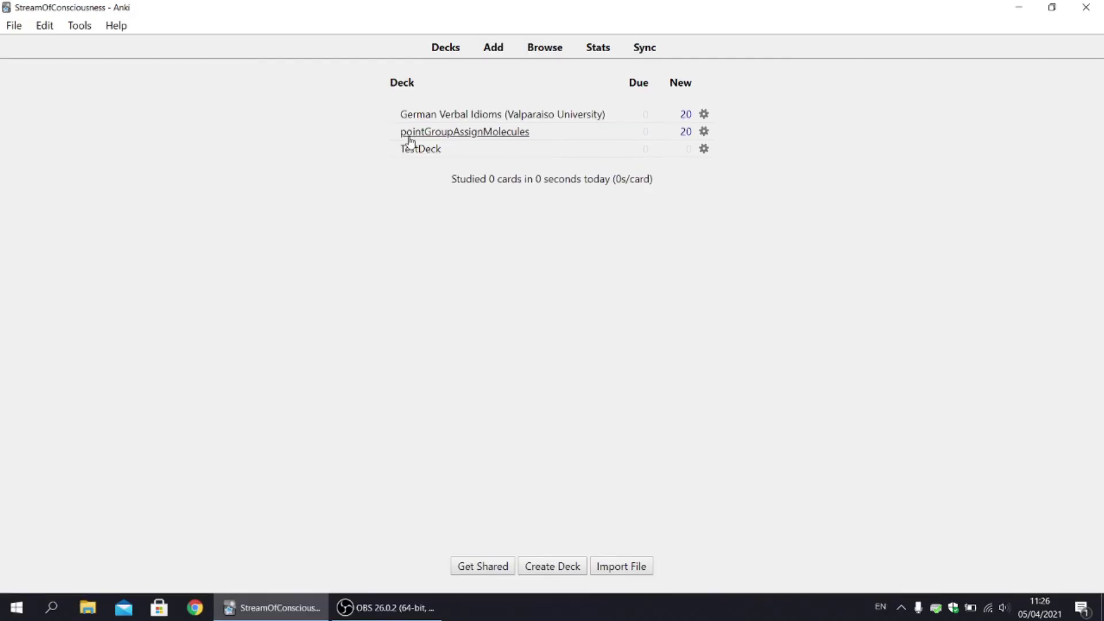
# - Nest pointGroupAssignMolecules under TestDeck and export TestDeck as a deck package
pyautogui.moveTo(410, 136)
pyautogui.mouseDown()
pyautogui.moveTo(416, 150)
pyautogui.moveTo(425, 136)
pyautogui.mouseUp()
pyautogui.click(383, 114)
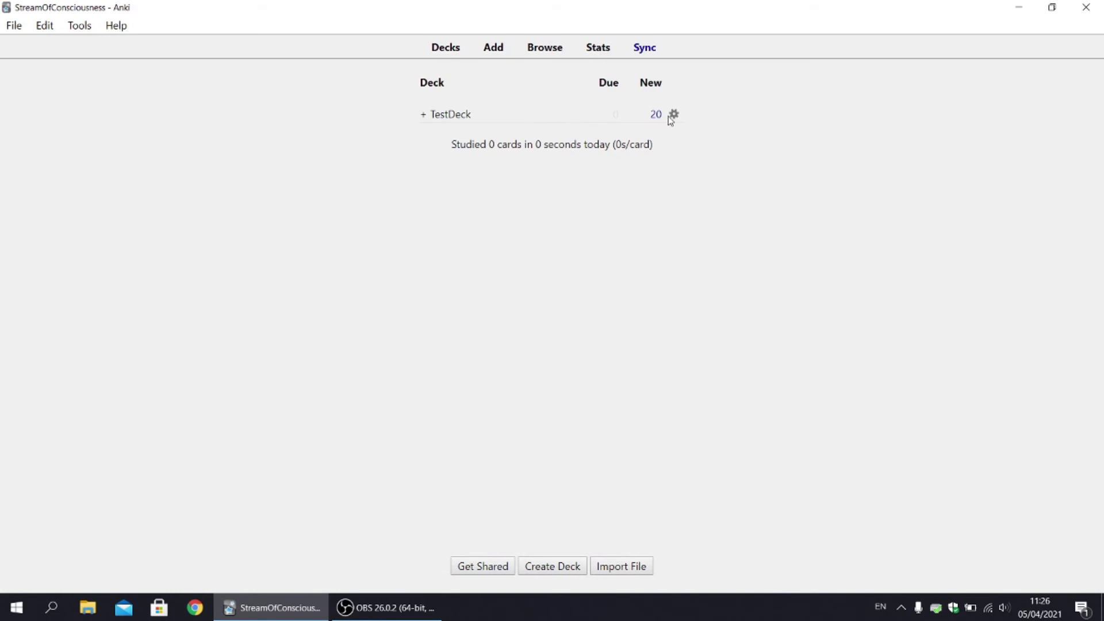
pyautogui.click(674, 114)
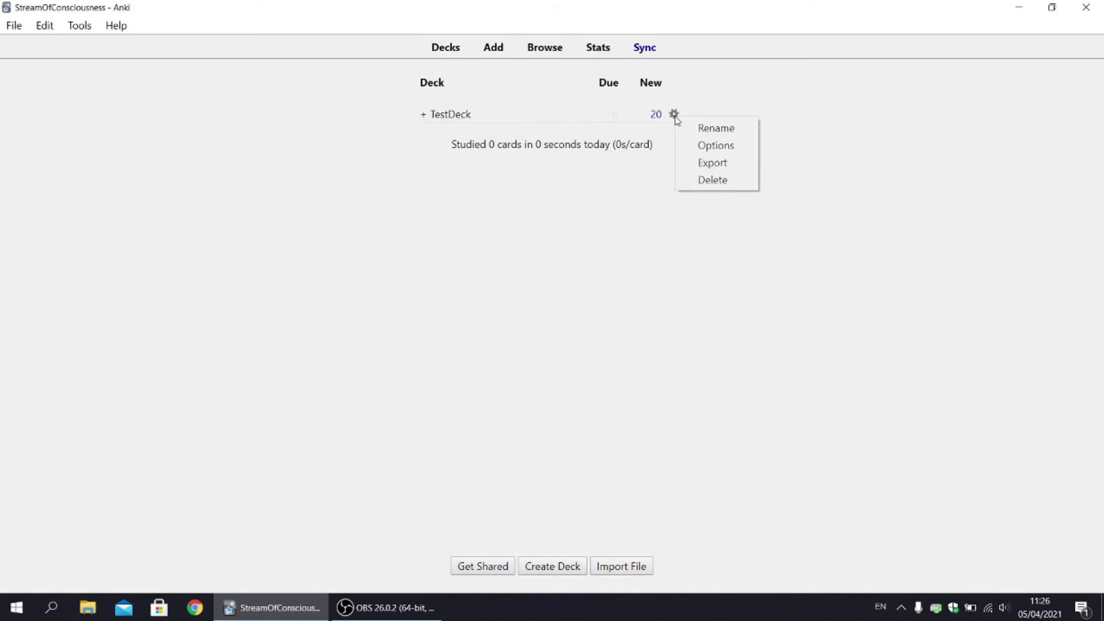
pyautogui.click(712, 163)
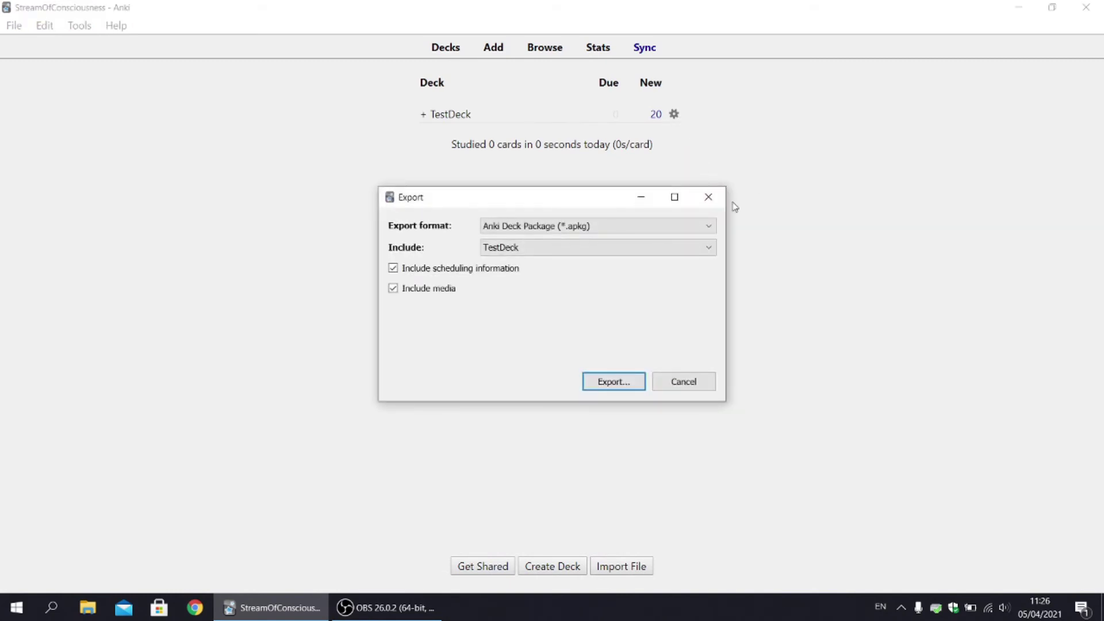
pyautogui.click(613, 383)
pyautogui.press('Return')
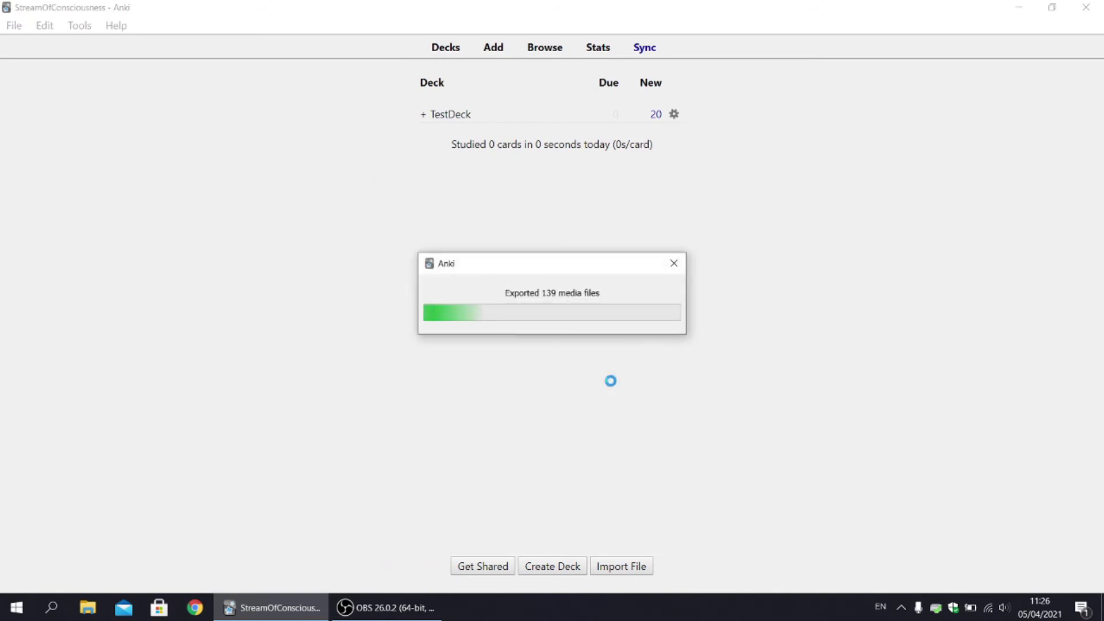
# - Delete TestDeck, then re-import it from the desktop .apkg file
pyautogui.click(675, 115)
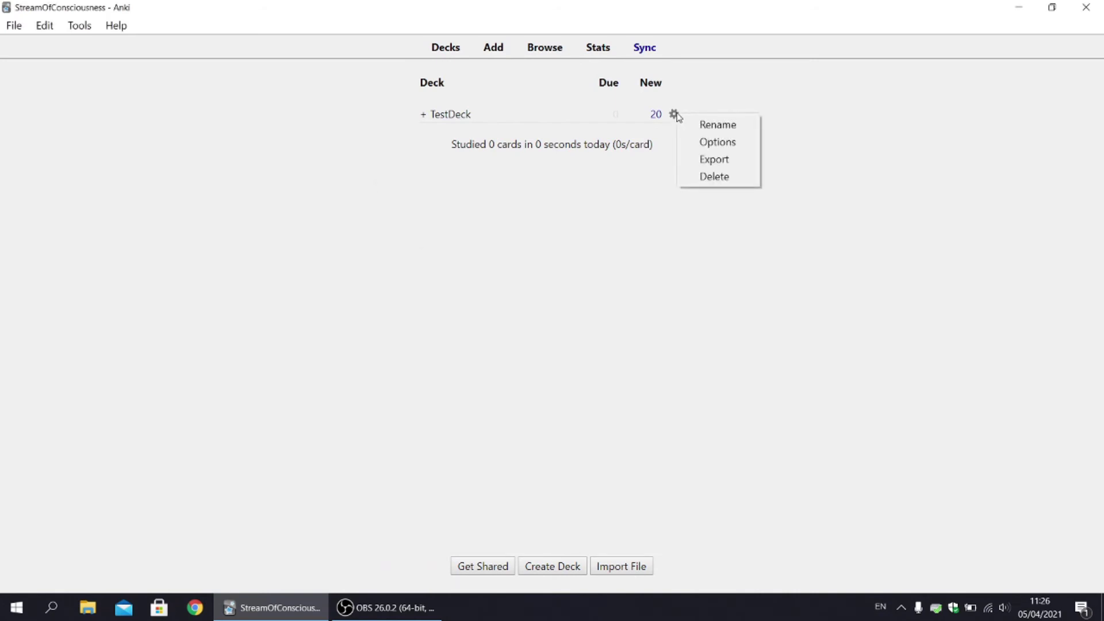
pyautogui.click(714, 177)
pyautogui.press('Return')
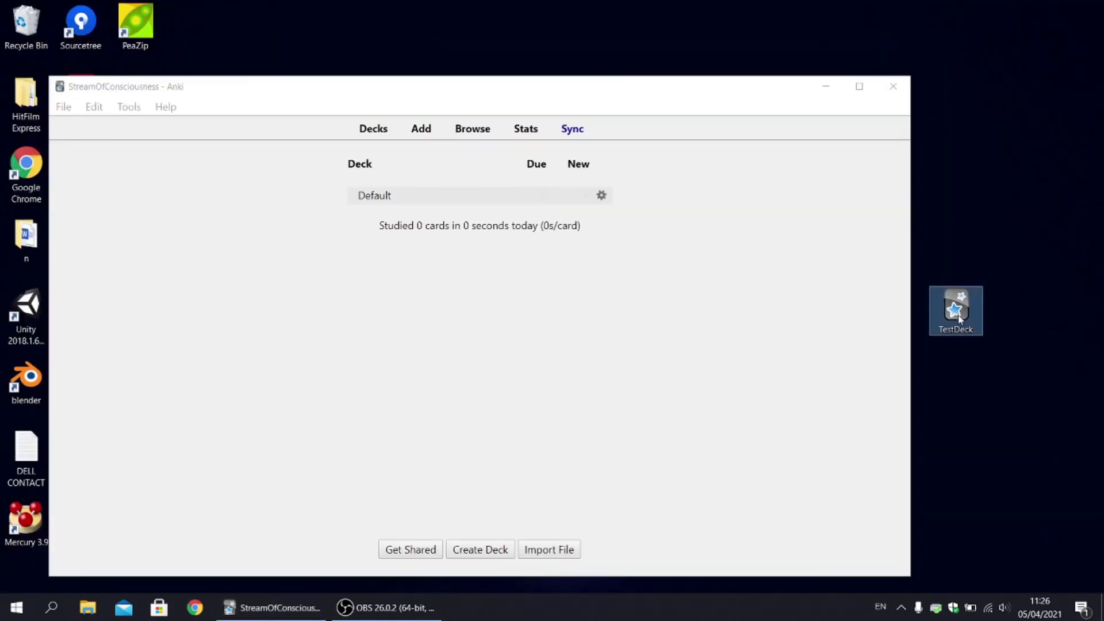
pyautogui.doubleClick(959, 319)
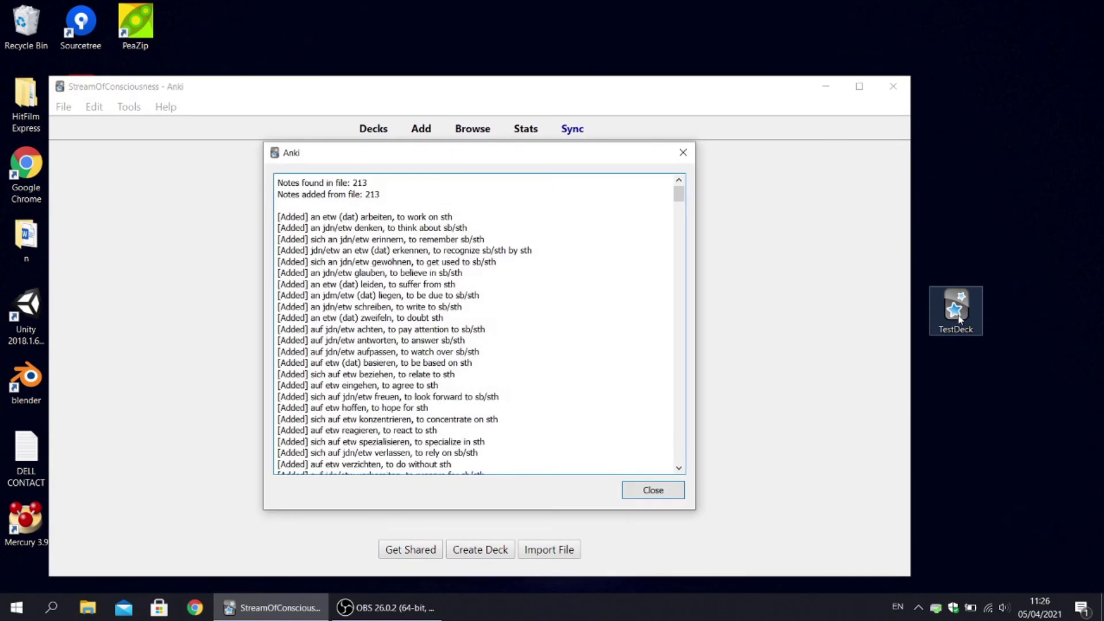
pyautogui.click(646, 493)
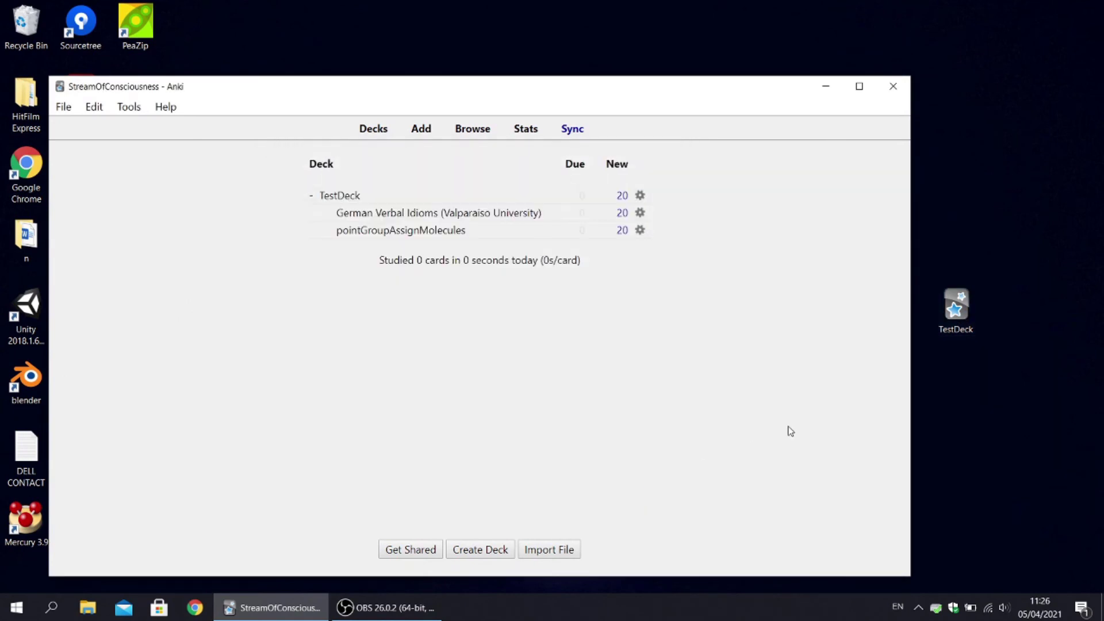